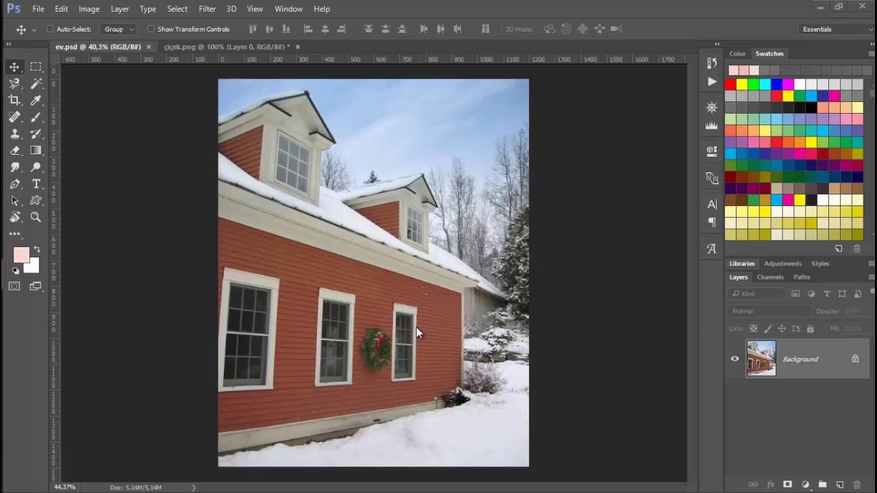
# Zoom into the ev.psd house photo, then bring up the çiçek.png lily bouquet document.
pyautogui.scroll(1, 416, 327)
pyautogui.scroll(1, 416, 327)
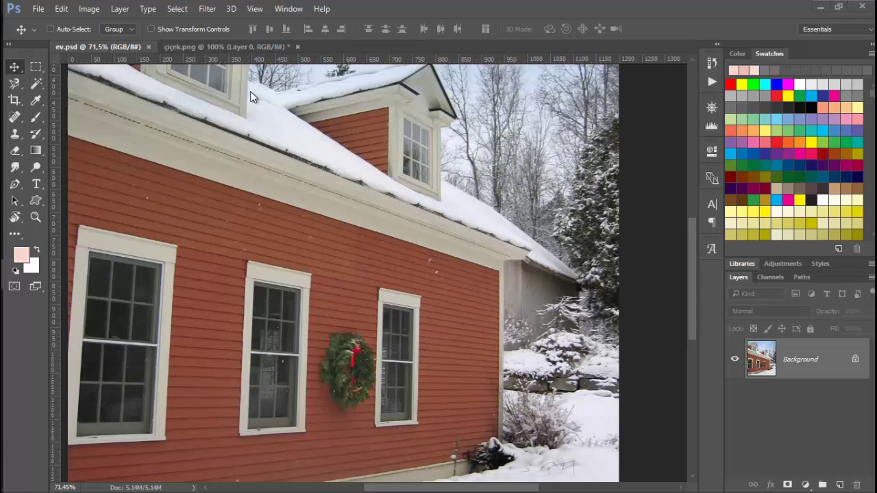
pyautogui.click(229, 45)
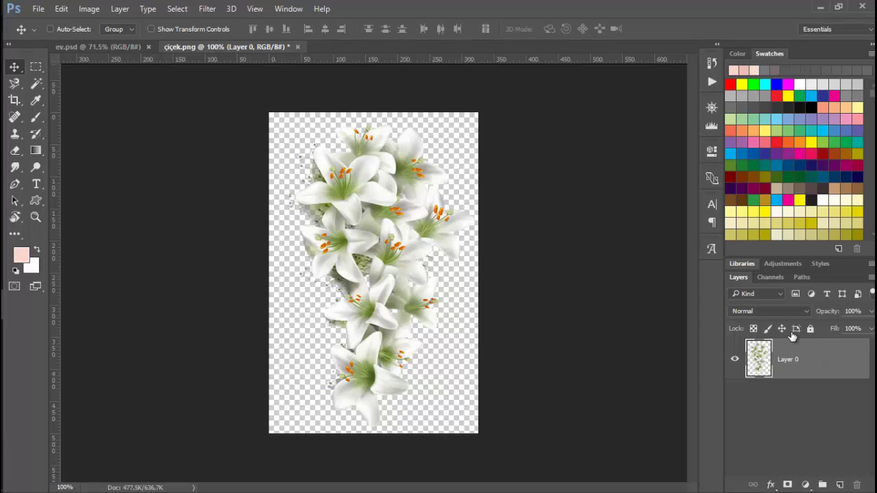
# Give Layer 0 a Multiply drop shadow: 35% opacity, 120° angle, 15 px distance, 27 px size.
pyautogui.doubleClick(815, 359)
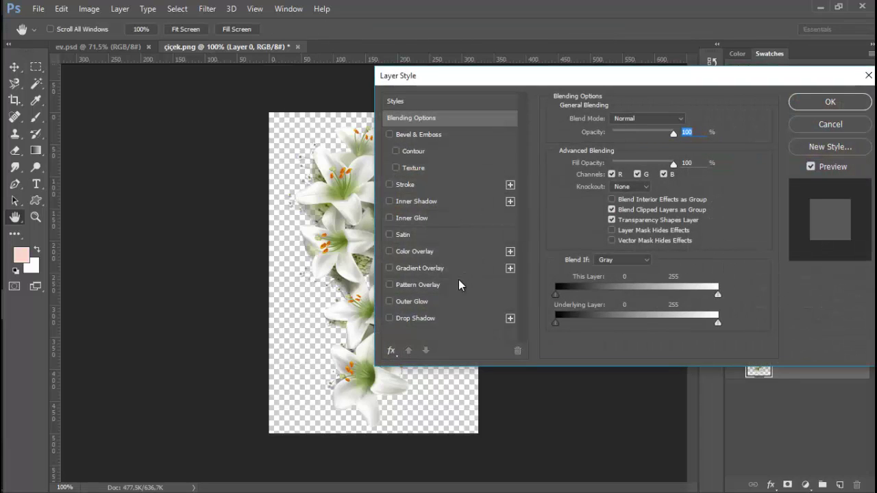
pyautogui.click(444, 318)
pyautogui.moveTo(510, 77)
pyautogui.mouseDown()
pyautogui.moveTo(766, 54)
pyautogui.moveTo(673, 54)
pyautogui.mouseUp()
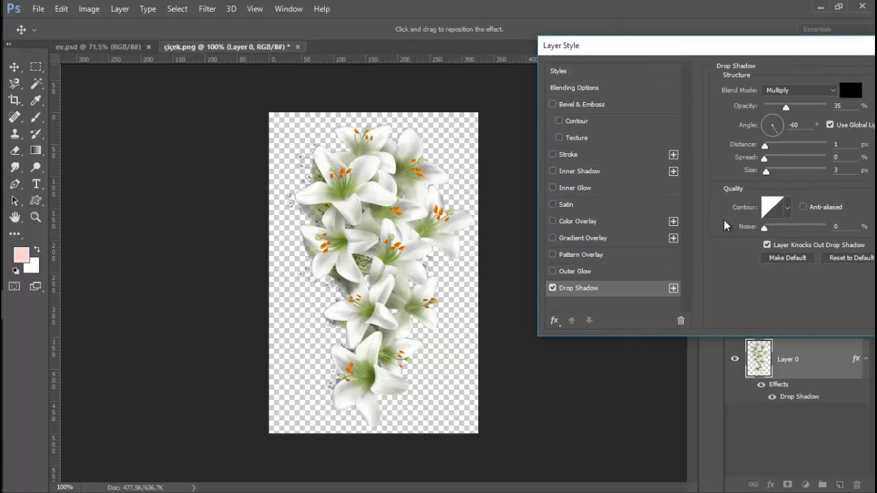
pyautogui.moveTo(768, 171)
pyautogui.mouseDown()
pyautogui.moveTo(768, 146)
pyautogui.moveTo(776, 149)
pyautogui.mouseUp()
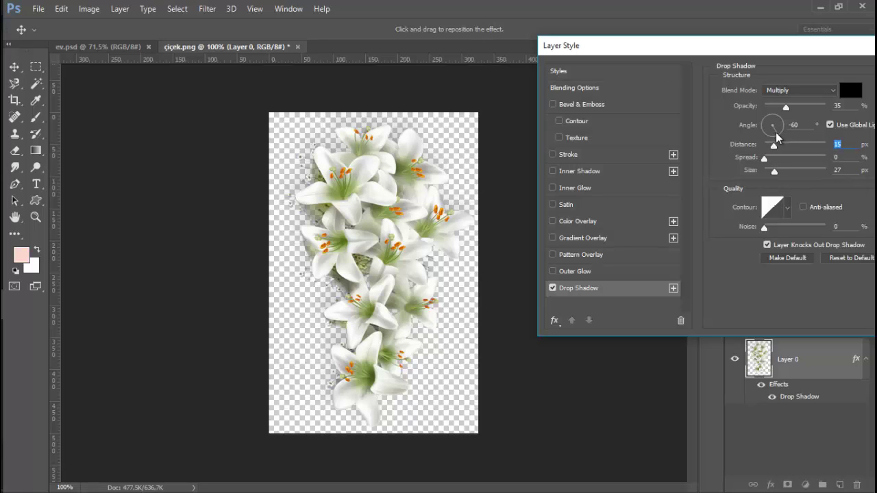
pyautogui.moveTo(777, 137); pyautogui.dragTo(767, 117)
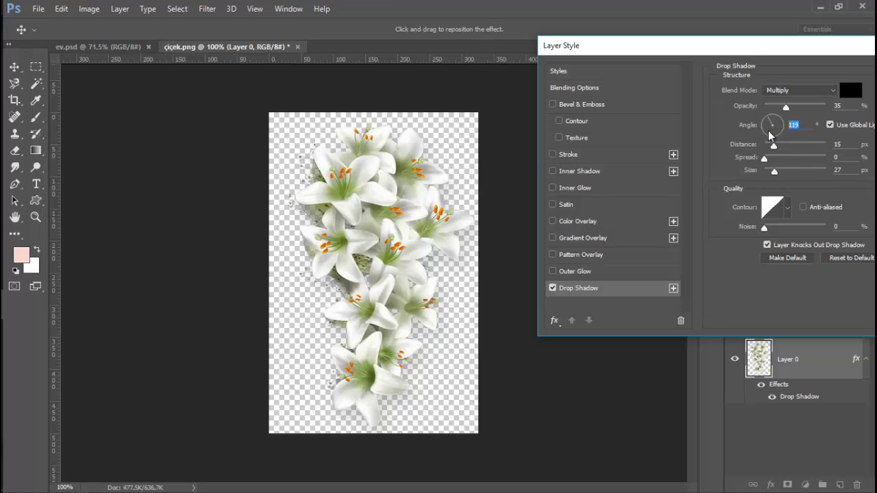
pyautogui.write('120')
pyautogui.moveTo(754, 45); pyautogui.dragTo(586, 60)
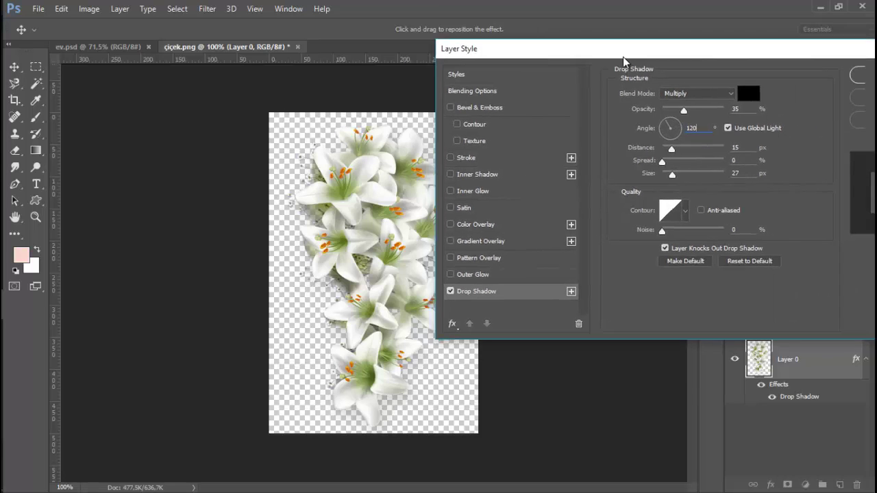
pyautogui.click(809, 88)
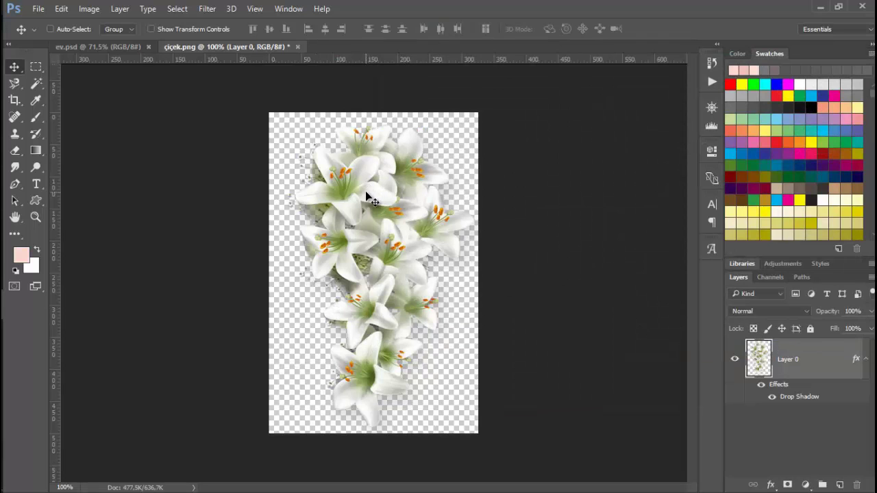
# Resize çiçek.png with Image Size to 250 px wide (250 × 383 px), proportions constrained.
pyautogui.click(89, 8)
pyautogui.click(126, 102)
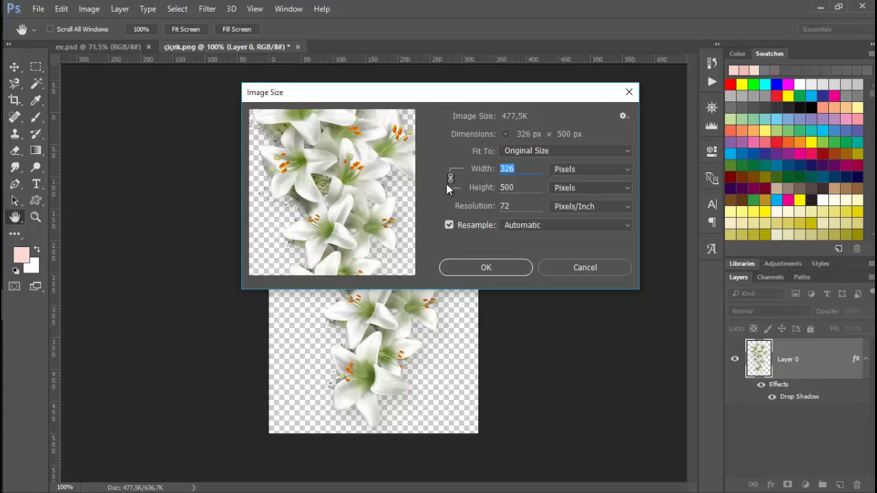
pyautogui.write('2')
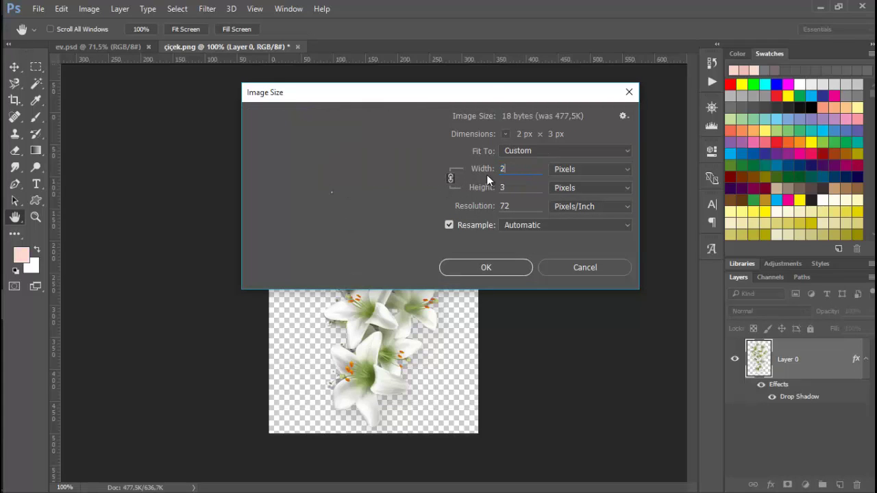
pyautogui.write('50')
pyautogui.press('Tab')
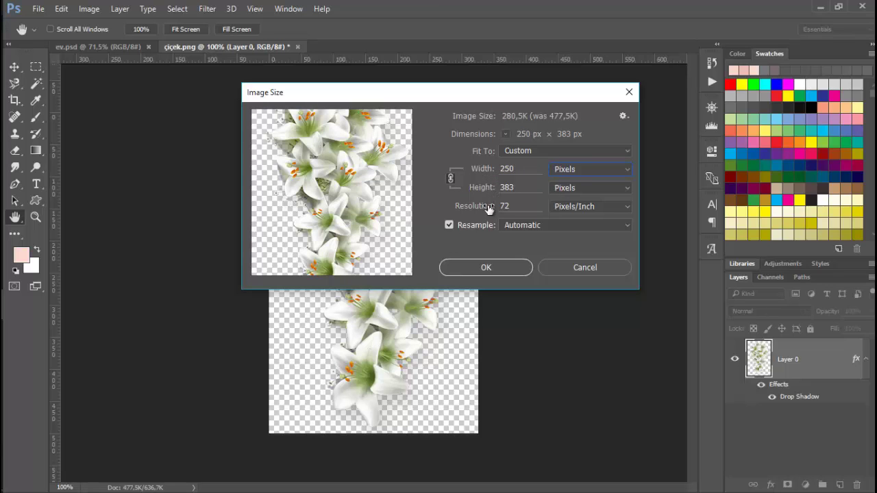
pyautogui.click(505, 267)
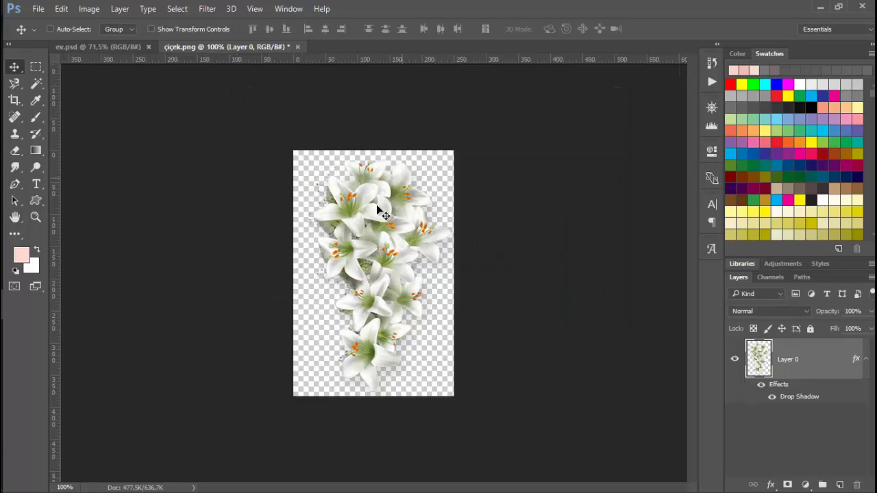
# Convert the lily Layer 0 to a Smart Object and select the whole canvas.
pyautogui.rightClick(828, 358)
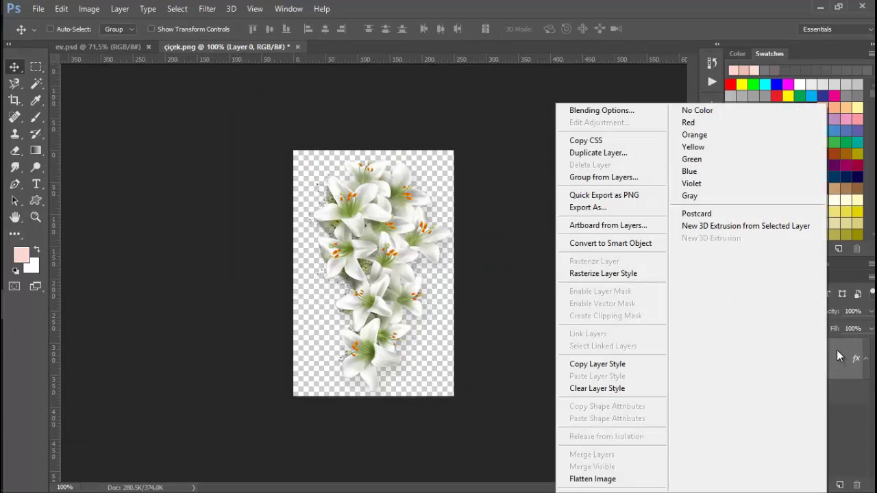
pyautogui.click(644, 245)
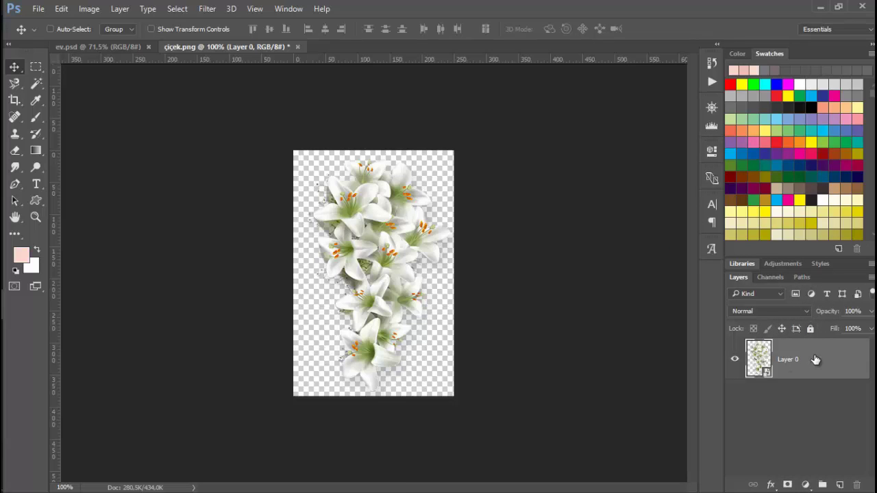
pyautogui.hotkey('ctrl', 'a')
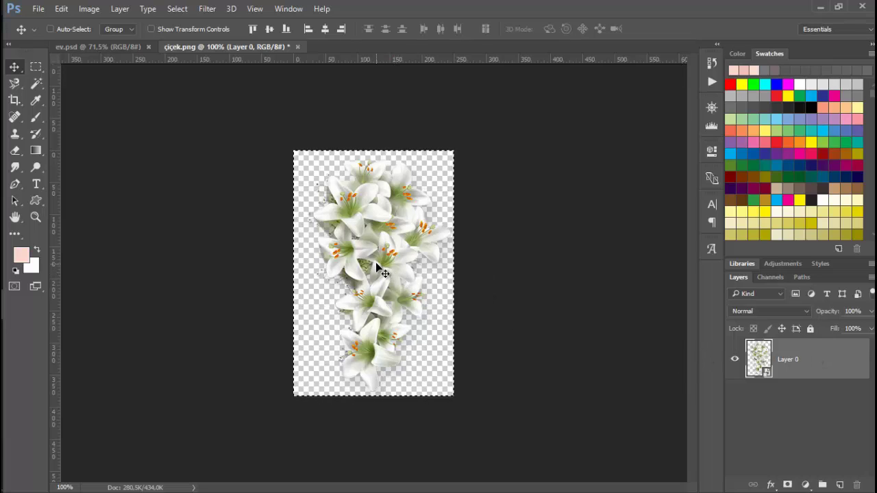
# Return to ev.psd and open Filter > Vanishing Point, dismissing the plane warning.
pyautogui.click(103, 48)
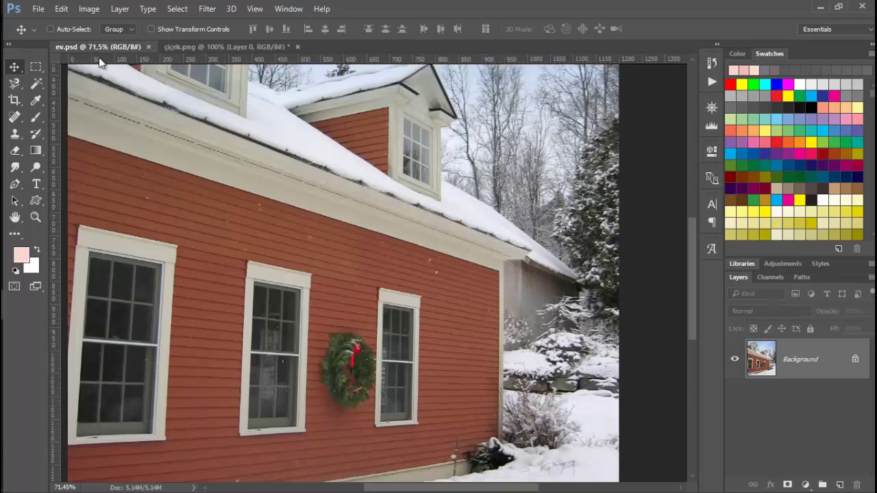
pyautogui.scroll(-1, 492, 344)
pyautogui.scroll(3, 490, 344)
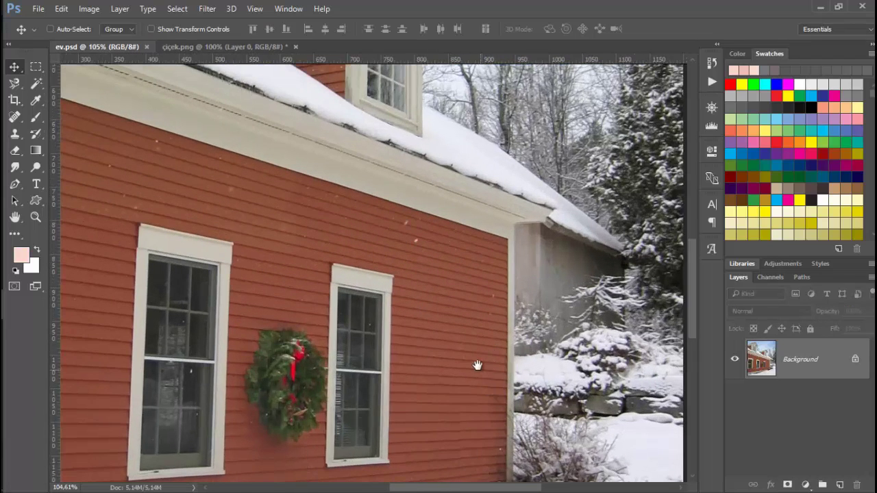
pyautogui.moveTo(475, 364); pyautogui.dragTo(464, 264)
pyautogui.click(205, 8)
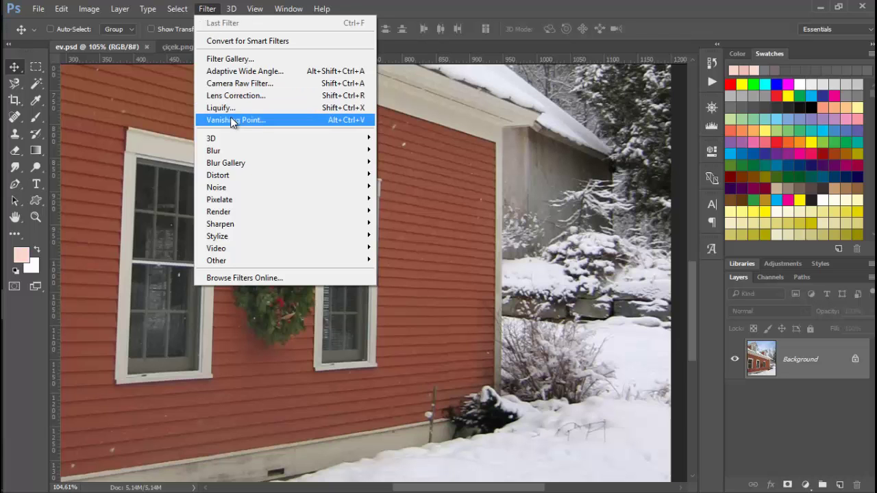
pyautogui.click(233, 120)
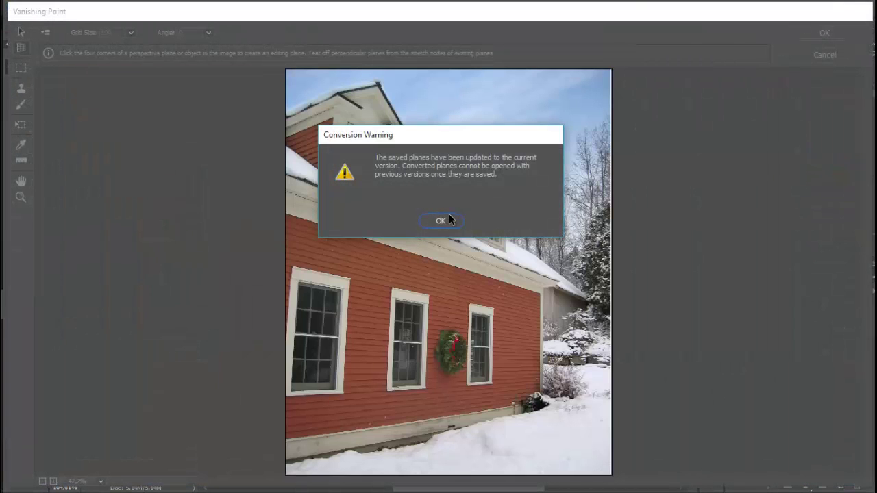
pyautogui.click(442, 220)
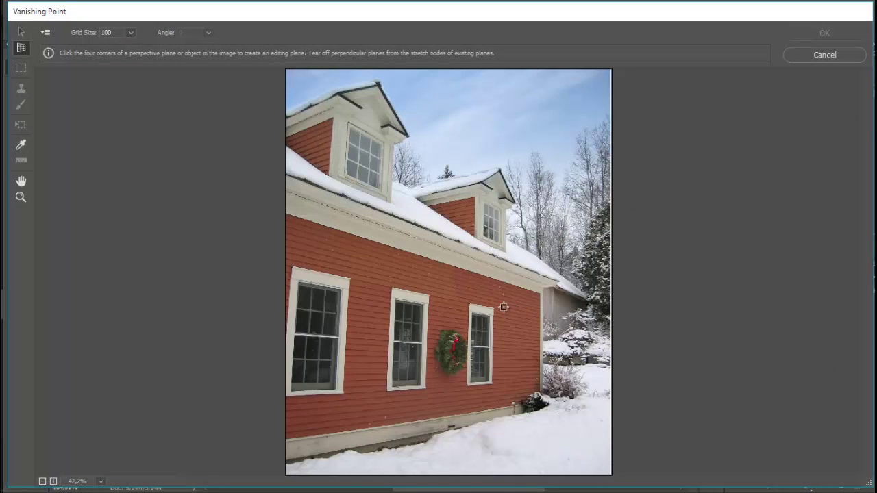
# Zoom the Vanishing Point preview to 100% on the red wall and start the plane's first corner.
pyautogui.click(25, 197)
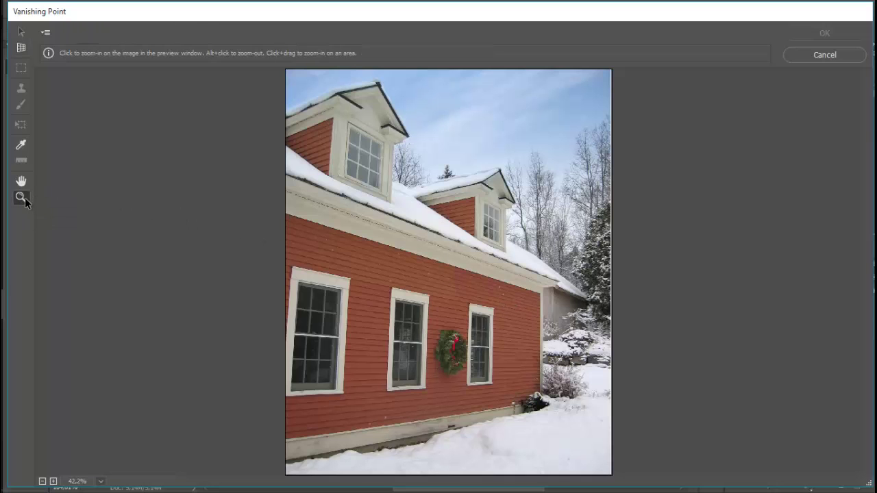
pyautogui.click(450, 333)
pyautogui.click(530, 329)
pyautogui.click(536, 277)
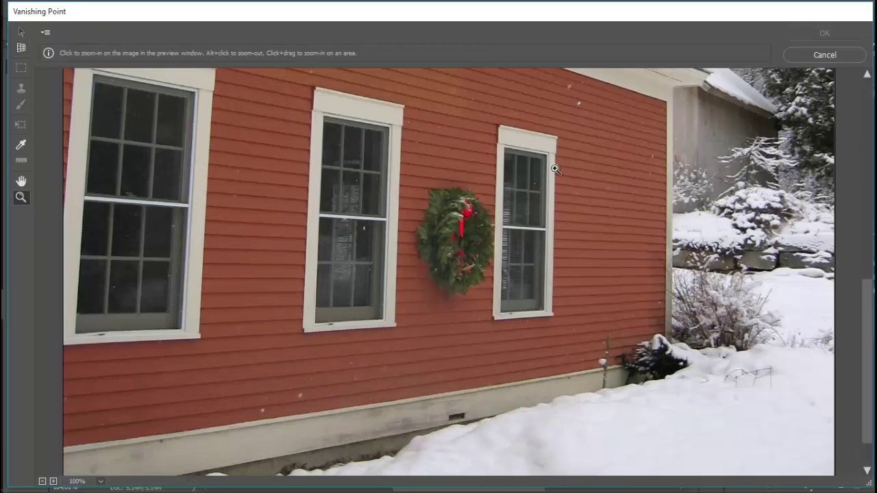
pyautogui.press('h')
pyautogui.moveTo(607, 180); pyautogui.dragTo(475, 225)
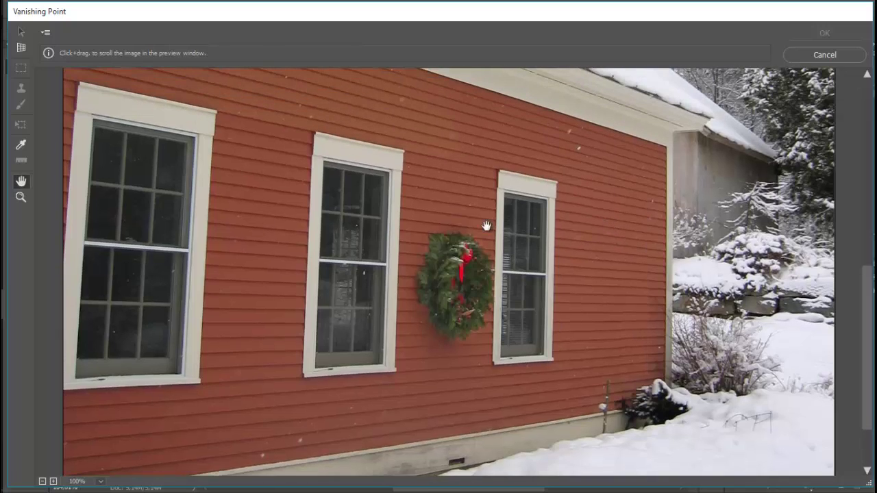
pyautogui.press('z')
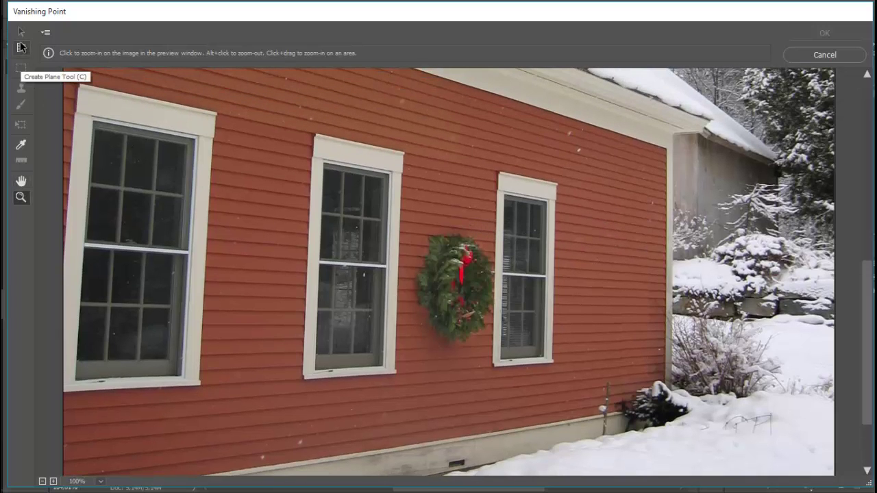
pyautogui.click(21, 48)
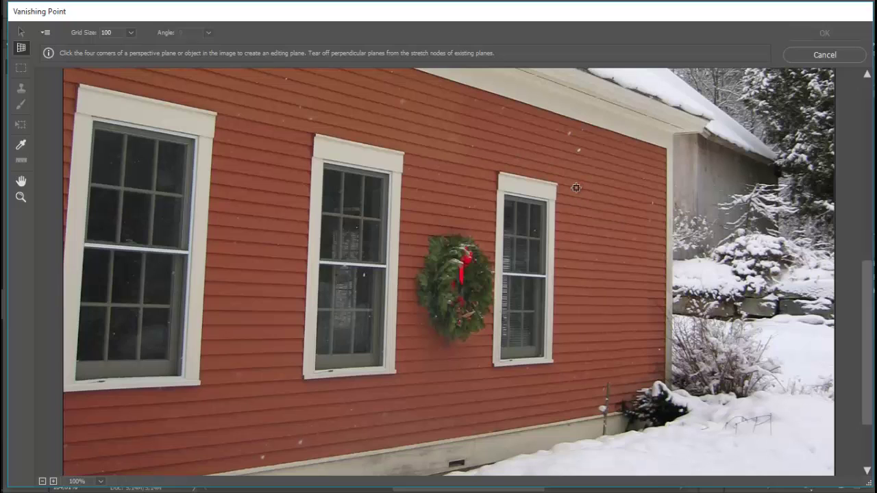
pyautogui.click(575, 188)
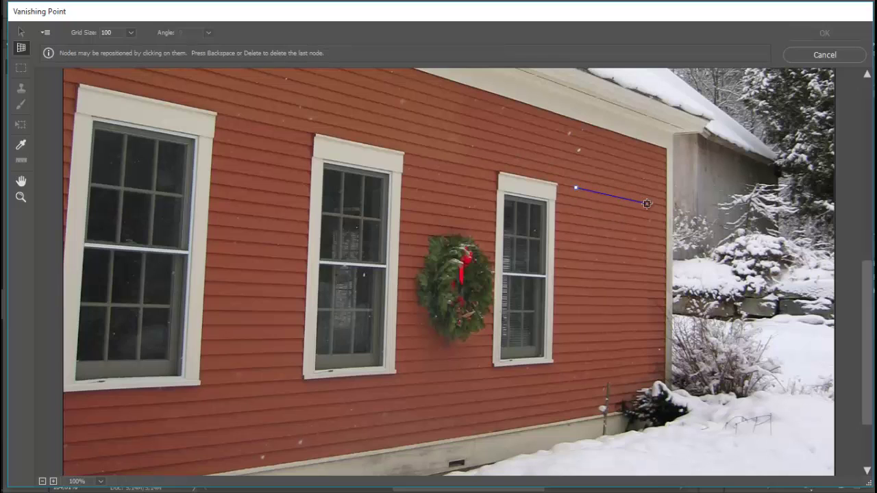
# Complete the four-corner perspective plane on the wall beside the rightmost window, undoing a stray corner drag.
pyautogui.click(647, 203)
pyautogui.click(645, 354)
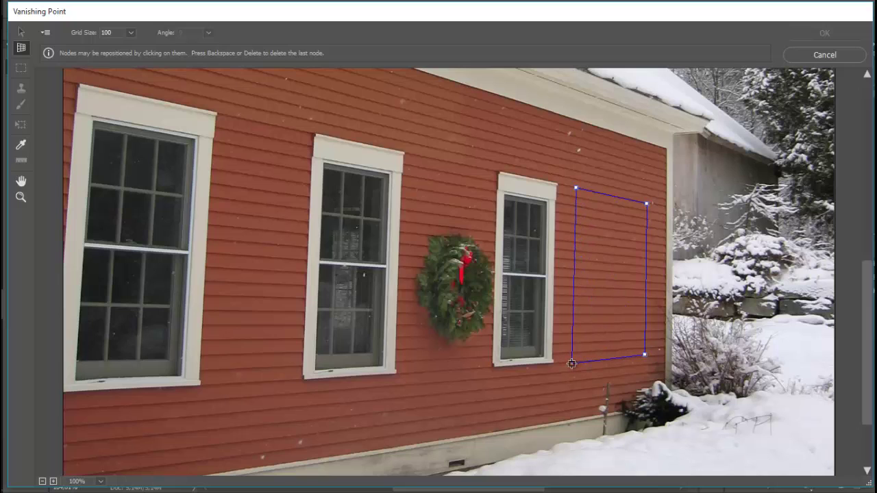
pyautogui.click(572, 363)
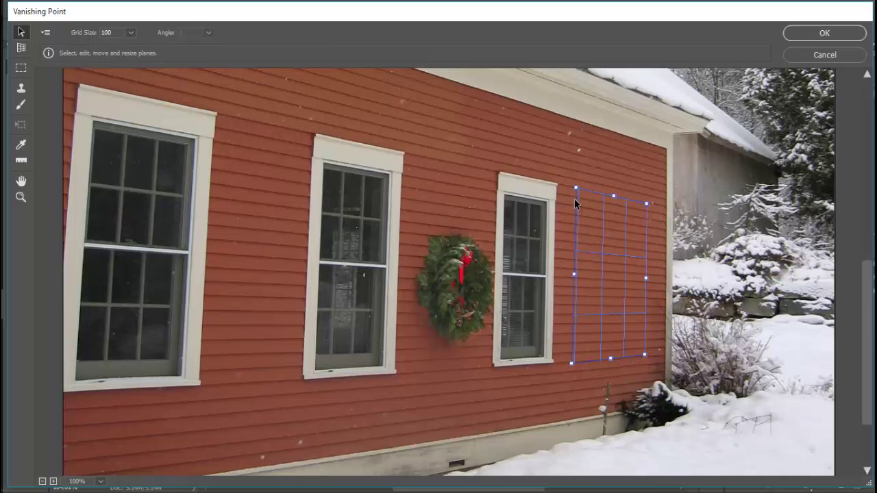
pyautogui.moveTo(576, 189); pyautogui.dragTo(598, 206)
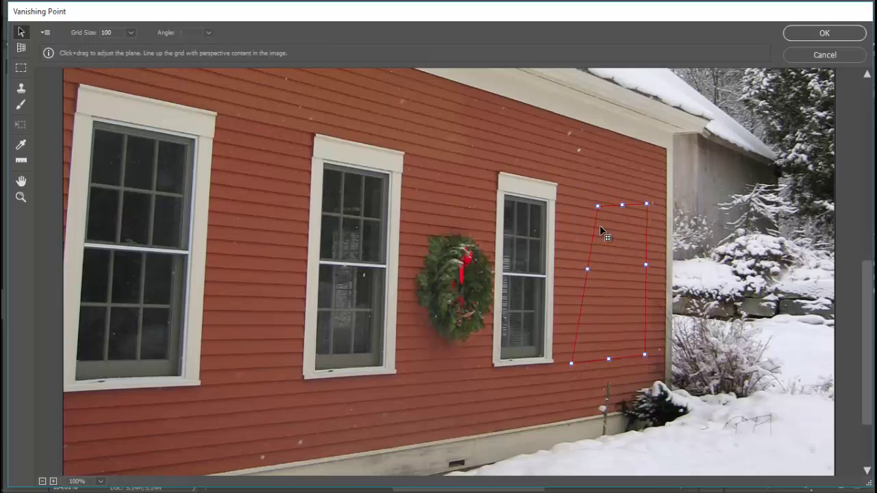
pyautogui.hotkey('ctrl', 'z')
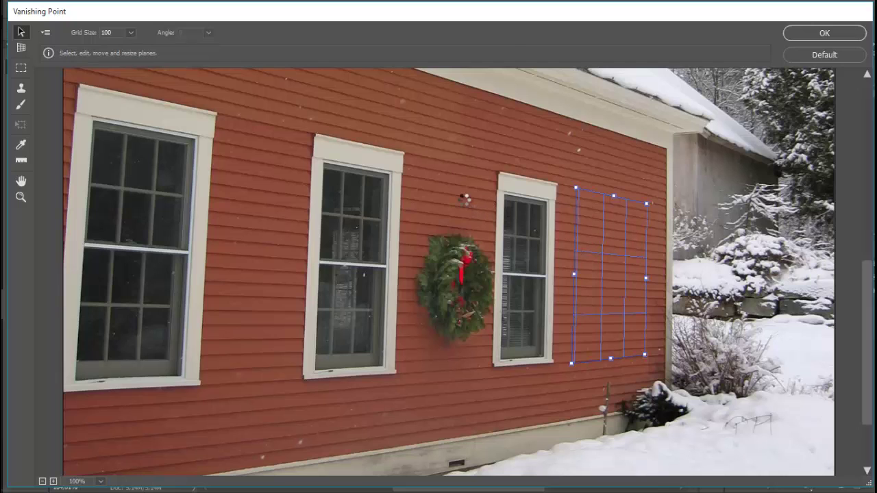
pyautogui.press('m')
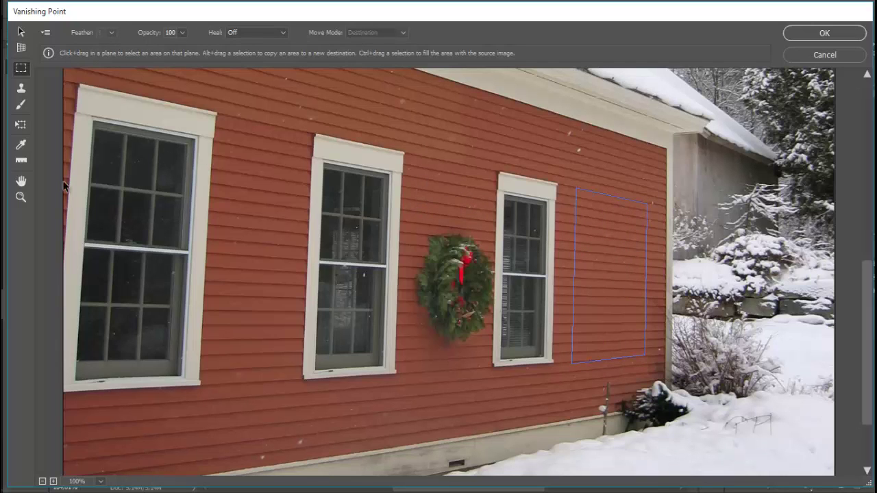
# Zoom out, paste the lily bouquet, move it onto the red wall and scale it down.
pyautogui.click(21, 198)
pyautogui.keyDown('alt'); pyautogui.click(301, 214); pyautogui.keyUp('alt')
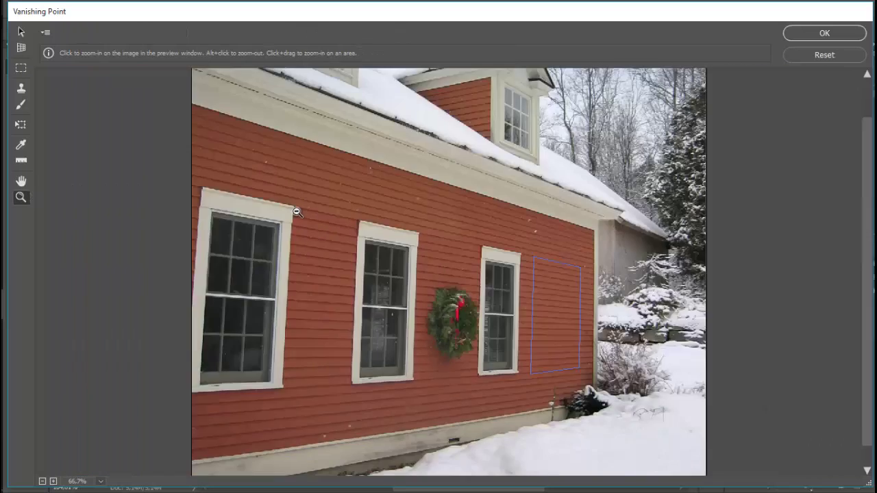
pyautogui.click(303, 214)
pyautogui.press('t')
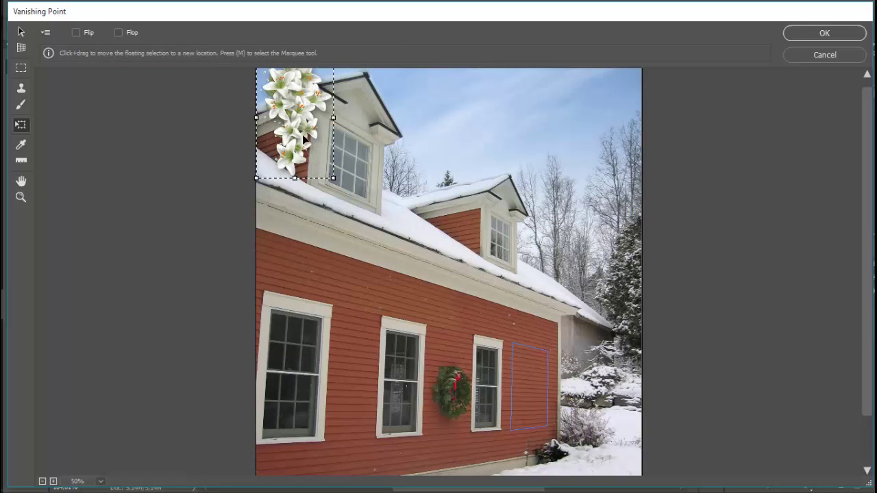
pyautogui.moveTo(382, 245); pyautogui.dragTo(367, 258)
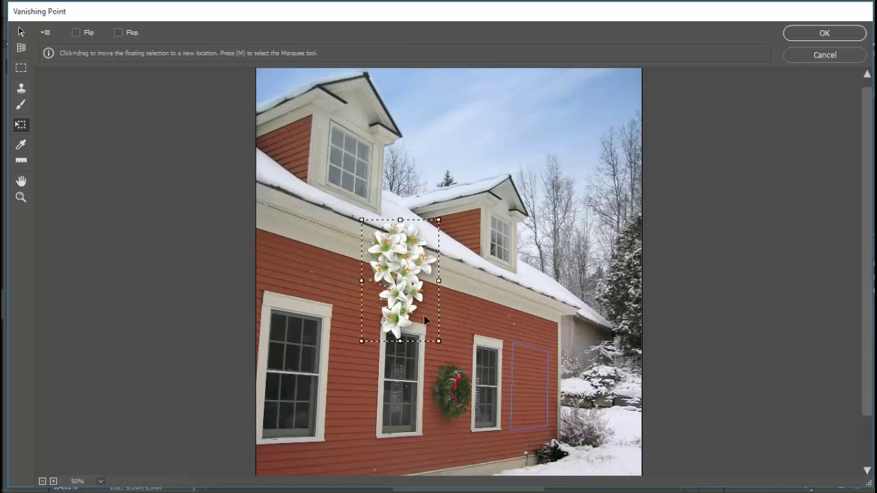
pyautogui.moveTo(432, 338)
pyautogui.mouseDown()
pyautogui.moveTo(395, 287)
pyautogui.moveTo(521, 388)
pyautogui.mouseUp()
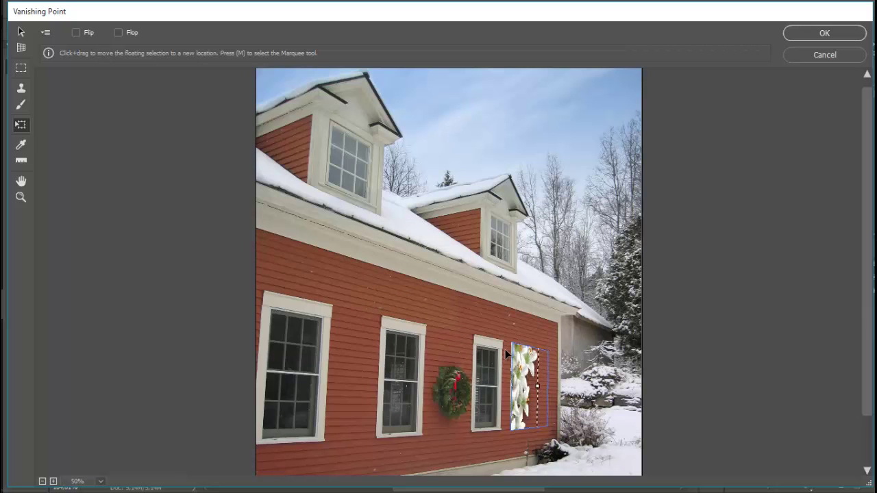
# Paste a fresh copy of the lilies, fit them into the perspective plane, and apply Vanishing Point.
pyautogui.hotkey('ctrl', 'v')
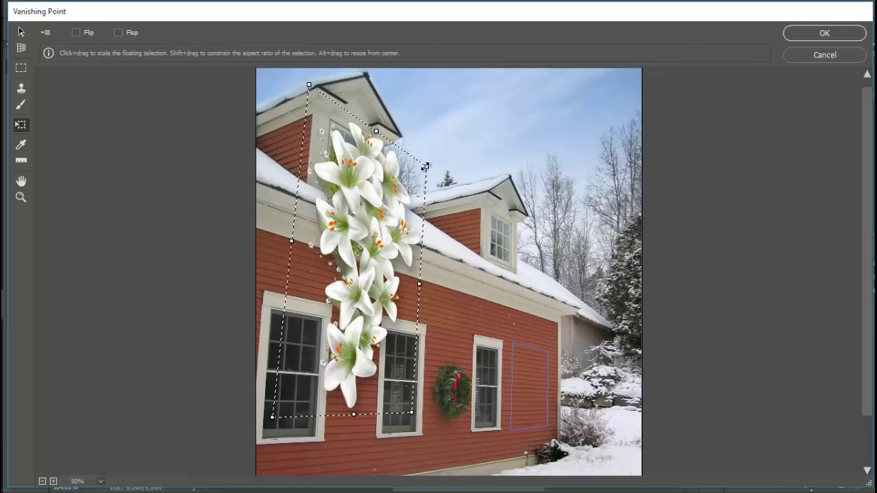
pyautogui.moveTo(425, 166); pyautogui.dragTo(330, 340)
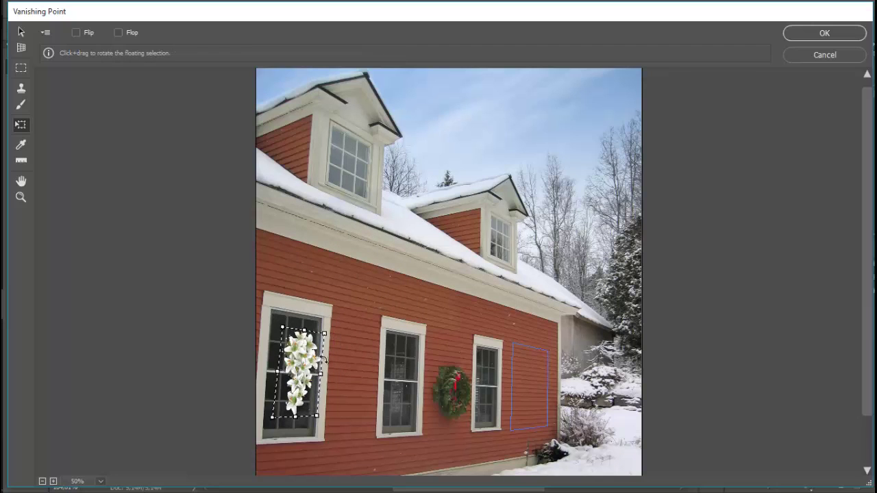
pyautogui.moveTo(299, 372); pyautogui.dragTo(532, 388)
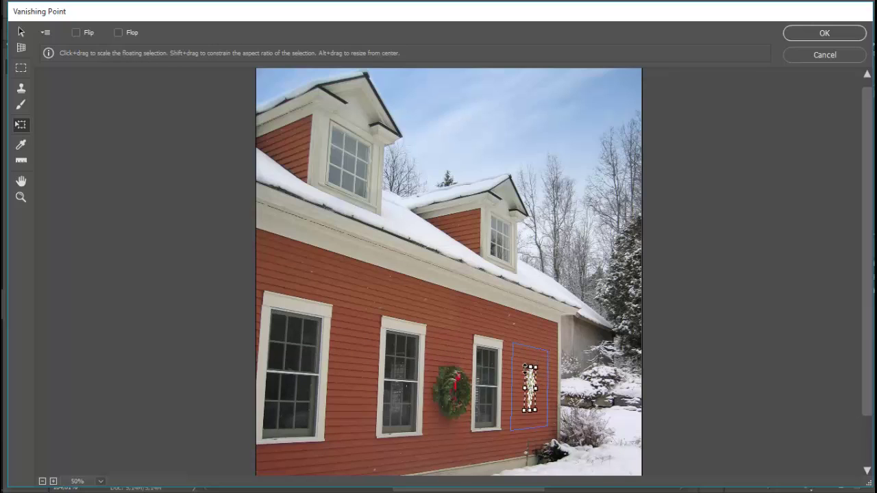
pyautogui.moveTo(530, 365); pyautogui.dragTo(516, 313)
pyautogui.moveTo(528, 378); pyautogui.dragTo(532, 416)
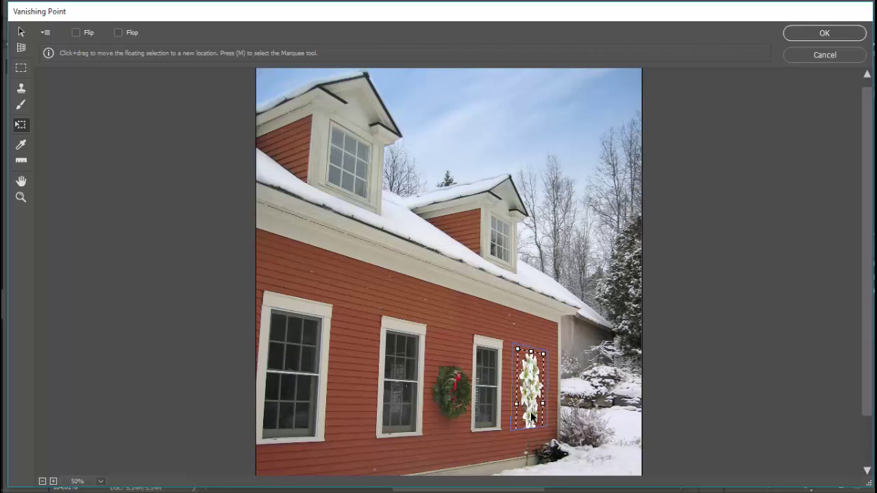
pyautogui.moveTo(531, 351)
pyautogui.mouseDown()
pyautogui.moveTo(530, 378)
pyautogui.moveTo(530, 348)
pyautogui.mouseUp()
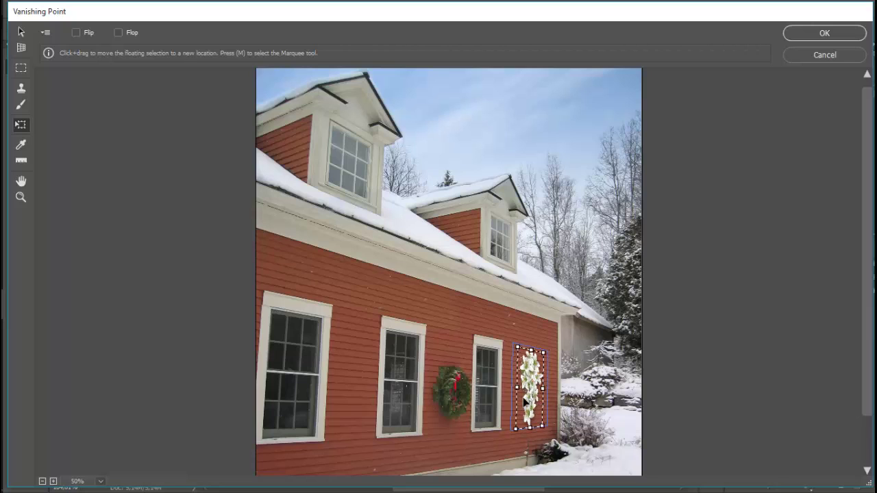
pyautogui.click(827, 33)
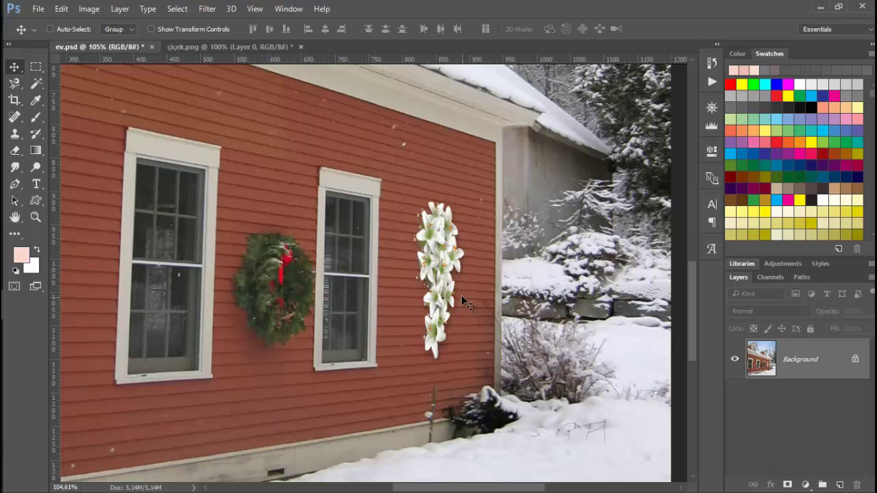
# Switch to the çiçek.png document and select the lily Layer 0.
pyautogui.click(242, 49)
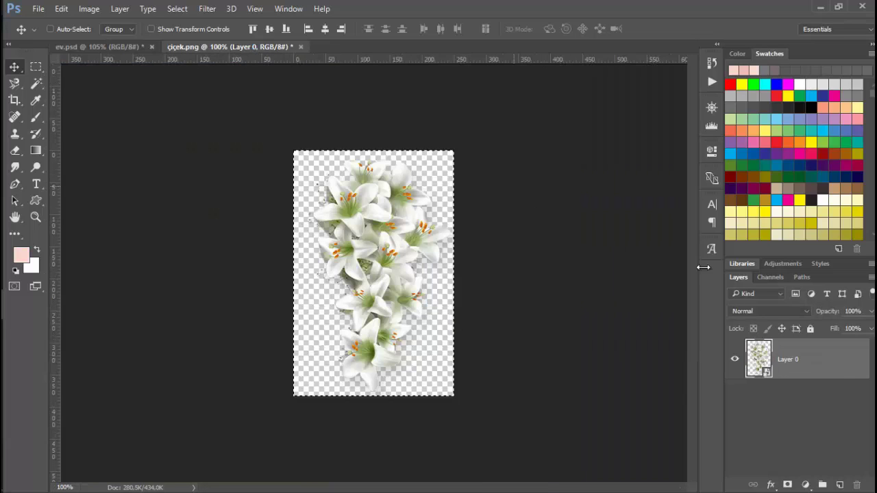
pyautogui.doubleClick(822, 359)
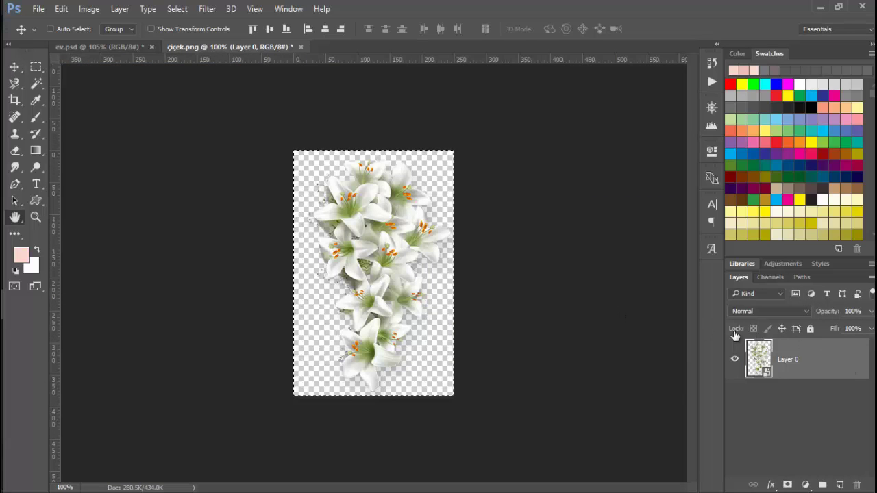
pyautogui.press('Escape')
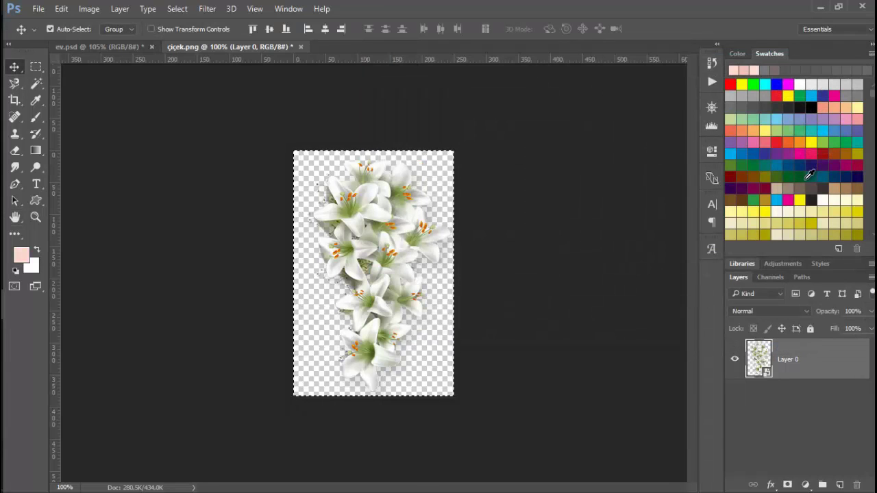
pyautogui.press('ctrl')
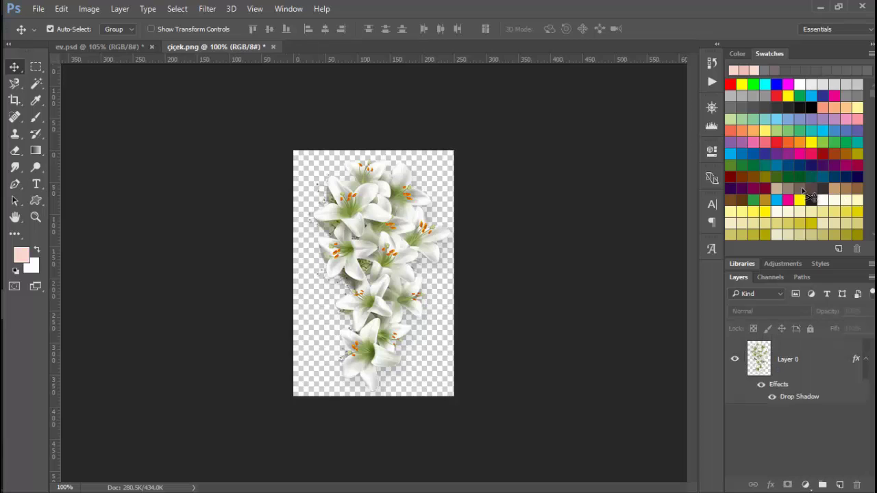
pyautogui.click(793, 396)
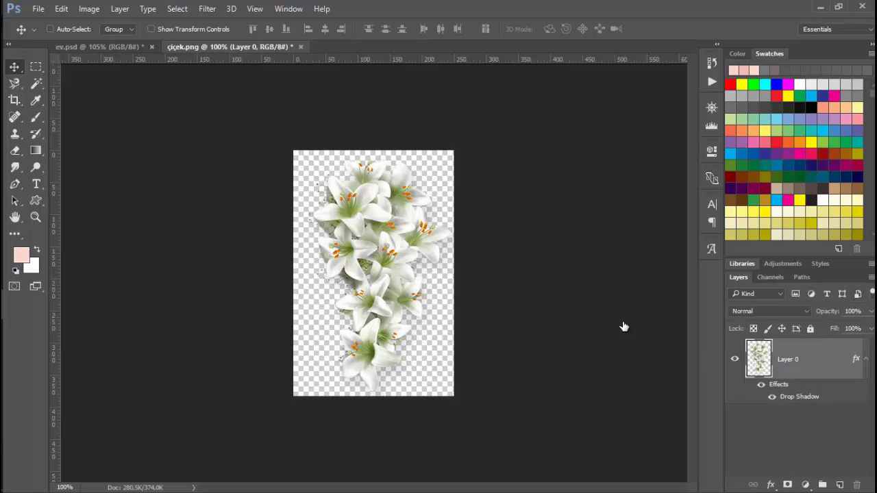
# Change Layer 0's drop shadow angle to 30°, keeping 35% opacity, 12 px distance, 21 px size.
pyautogui.doubleClick(810, 397)
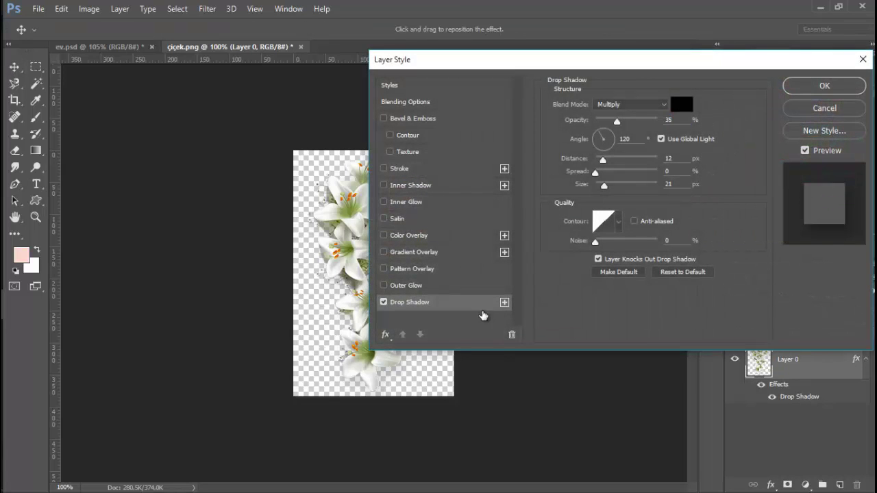
pyautogui.click(603, 136)
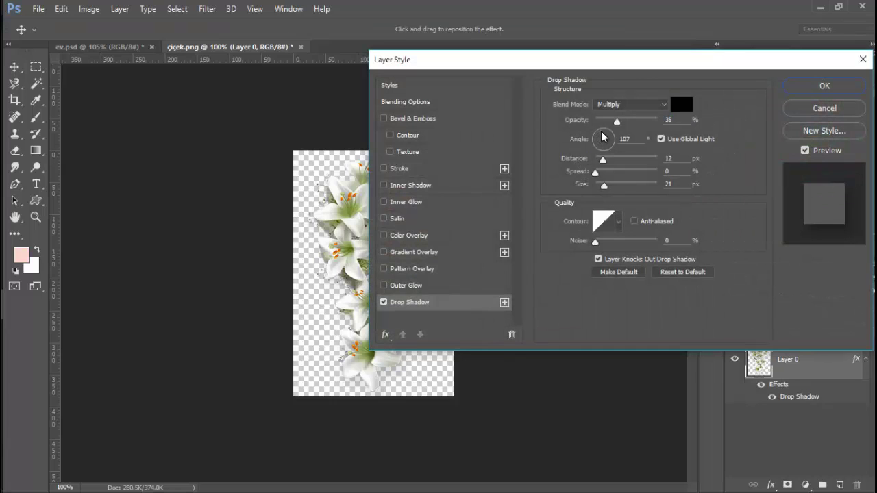
pyautogui.moveTo(603, 136); pyautogui.dragTo(614, 137)
pyautogui.click(612, 129)
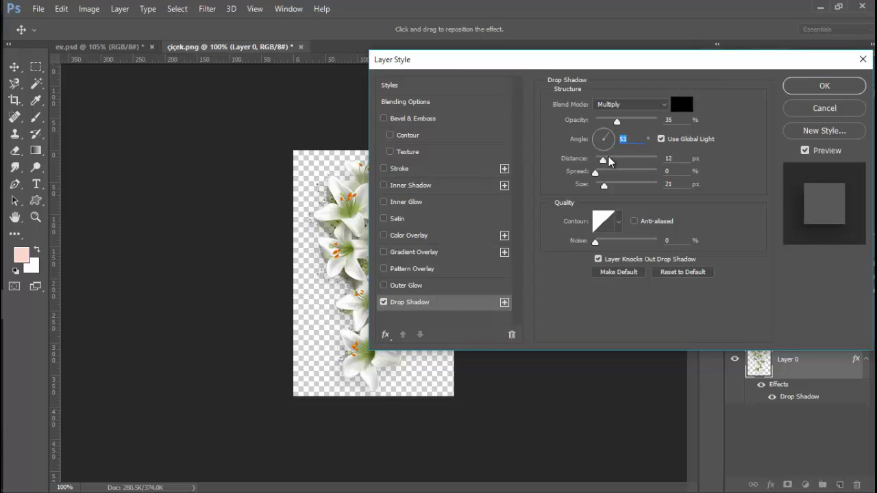
pyautogui.write('45')
pyautogui.doubleClick(621, 141)
pyautogui.write('30')
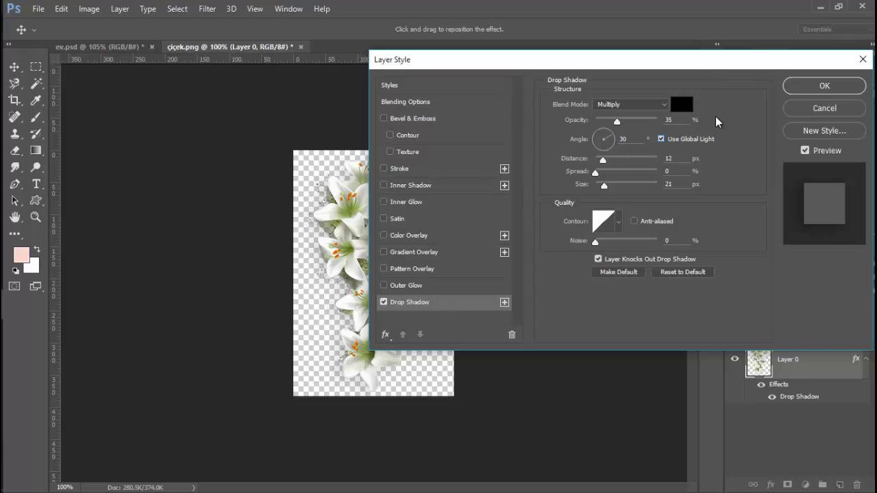
pyautogui.click(805, 87)
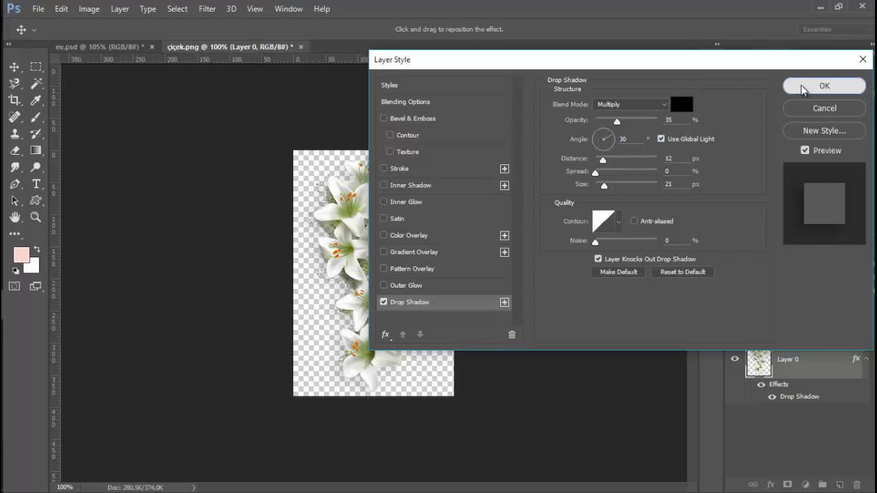